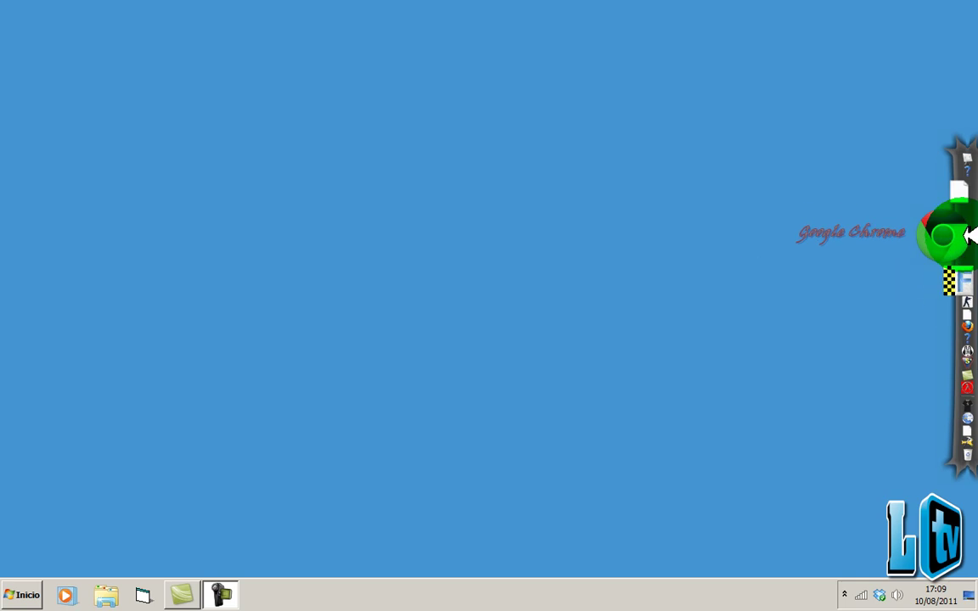
Launch Chrome and search Google for 'Flightgear'.
left_click(969, 236)
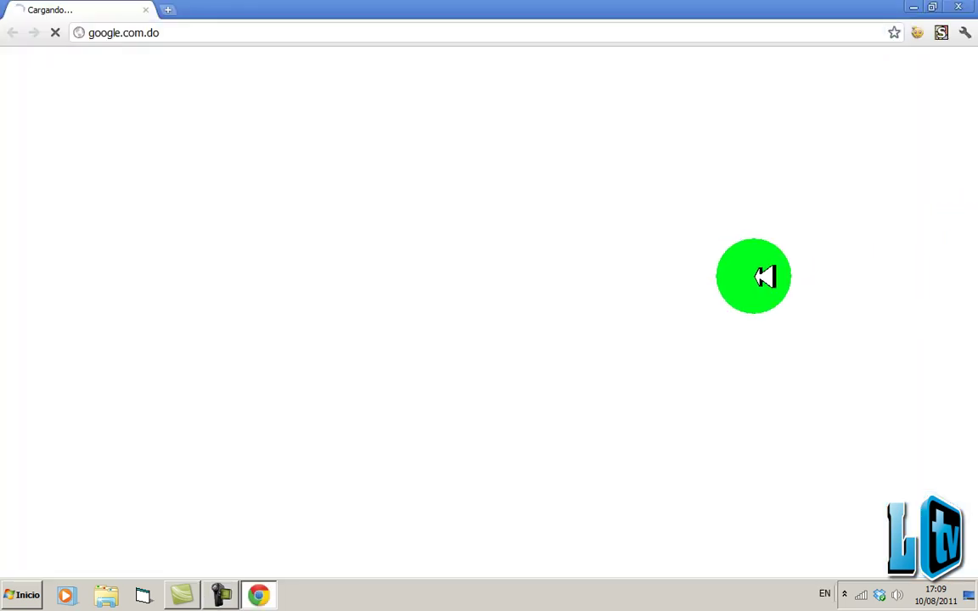
left_click(660, 283)
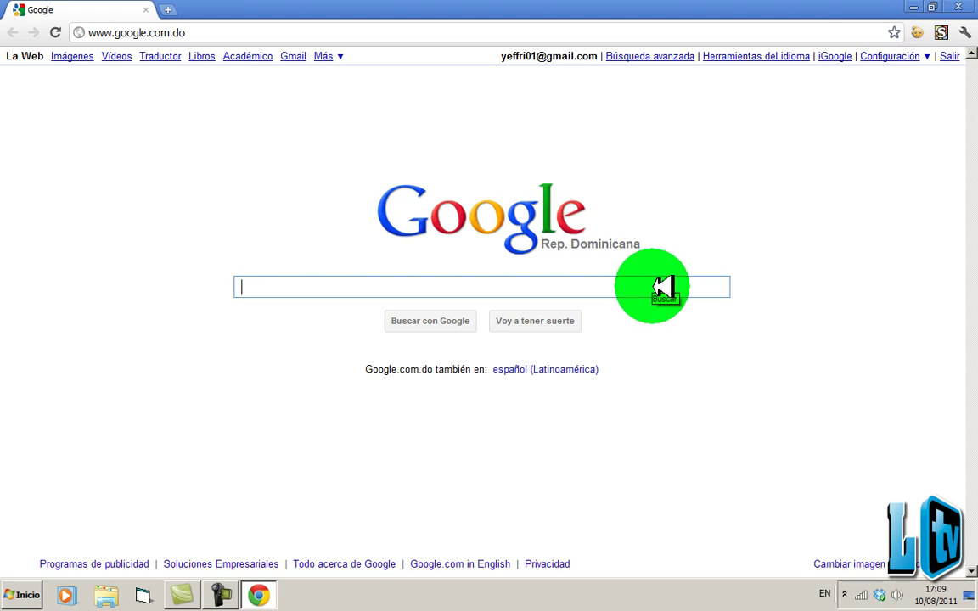
type("Flightgear")
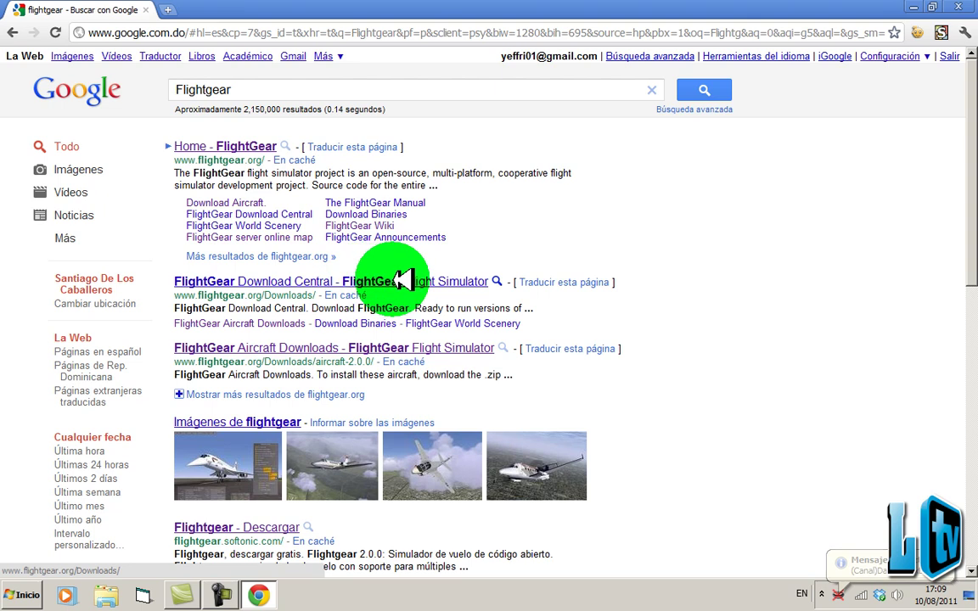
Open FlightGear Download Central and go to the Windows section of its binary downloads.
left_click(424, 281)
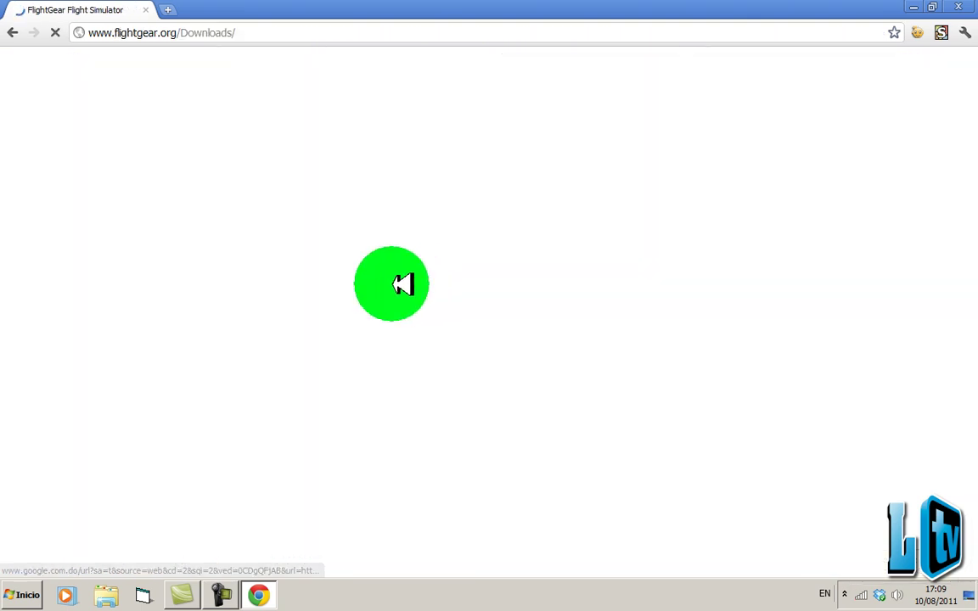
scroll(414, 339, "down", 2)
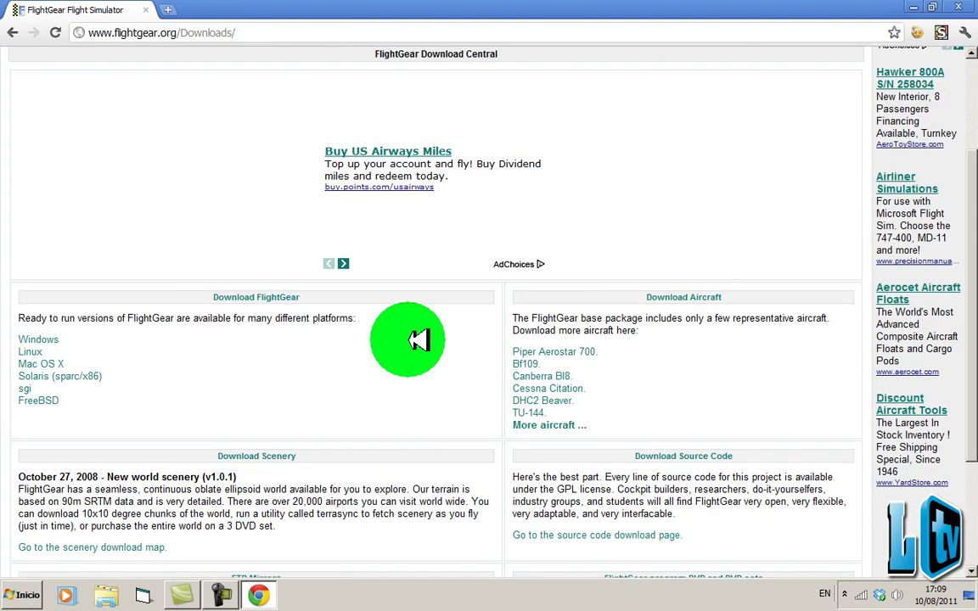
scroll(419, 340, "down", 2)
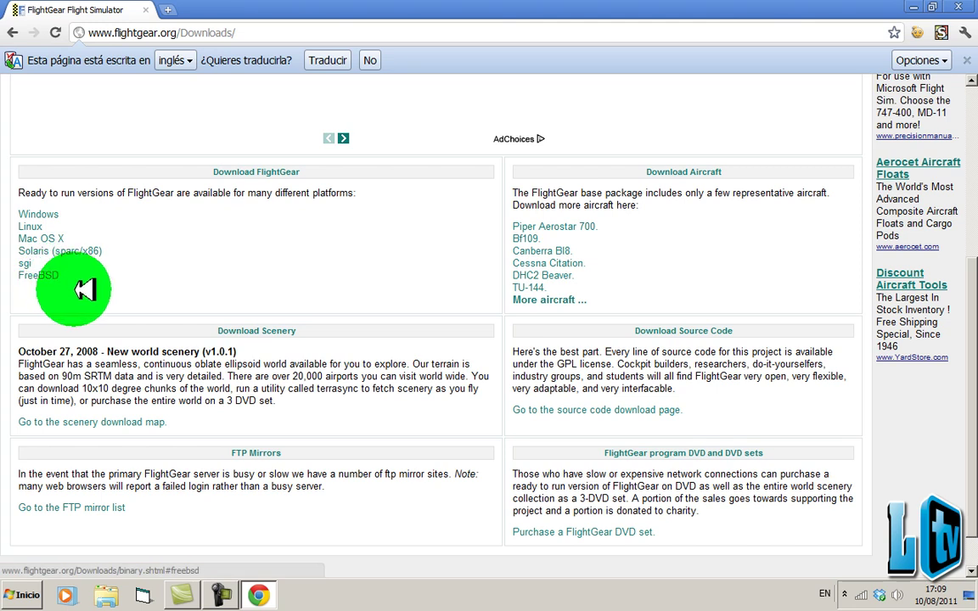
left_click_drag(88, 287, 22, 201)
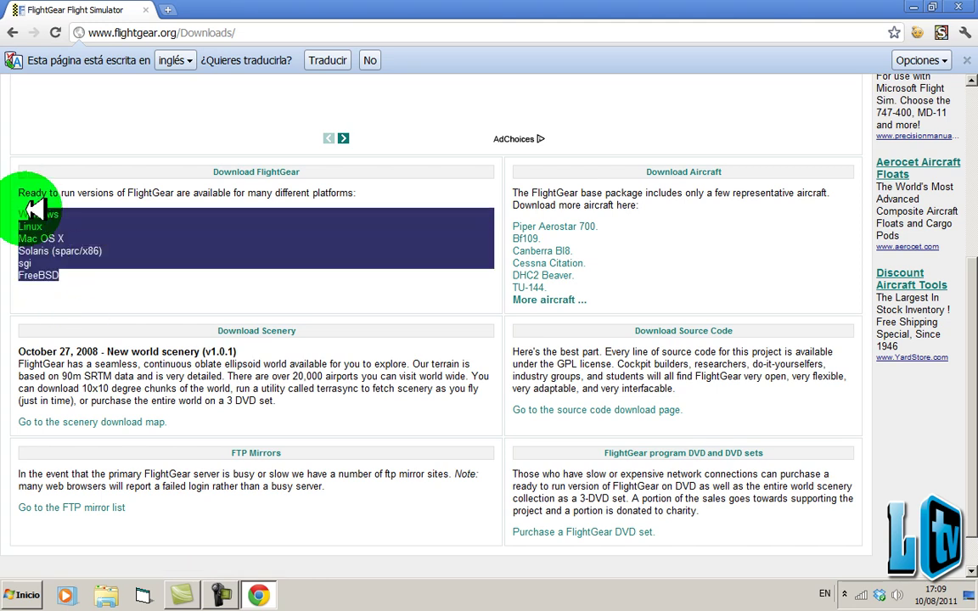
left_click(134, 272)
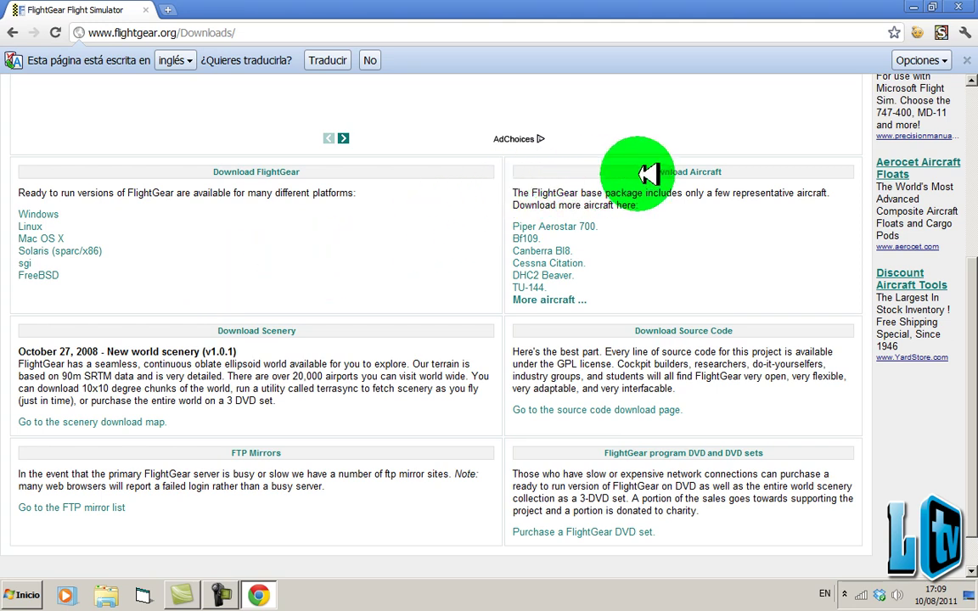
left_click_drag(646, 172, 749, 174)
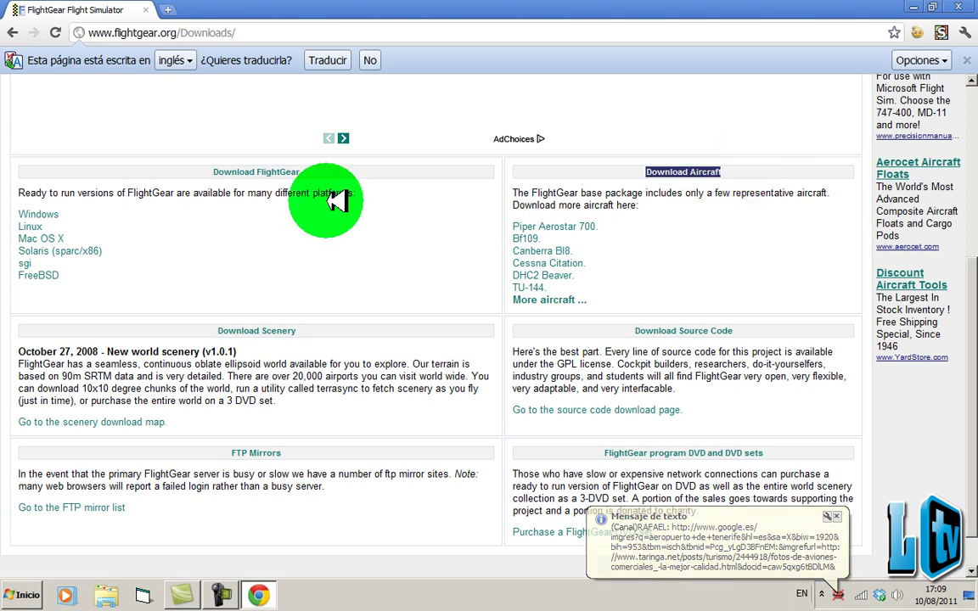
left_click(51, 213)
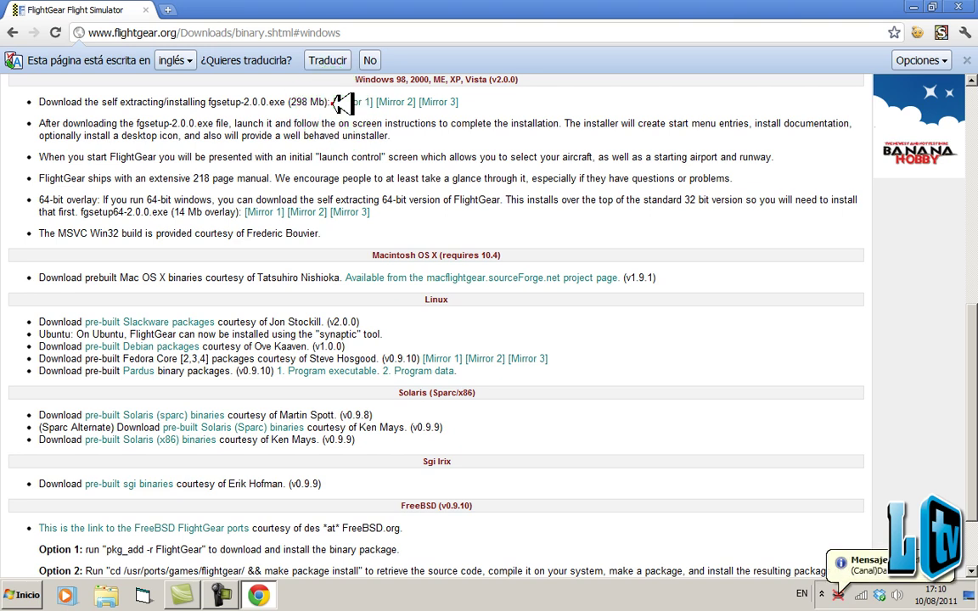
Download the Windows installer fgsetup-2.0.0.exe (298 Mb) from Mirror 1.
left_click_drag(336, 102, 459, 102)
left_click(293, 96)
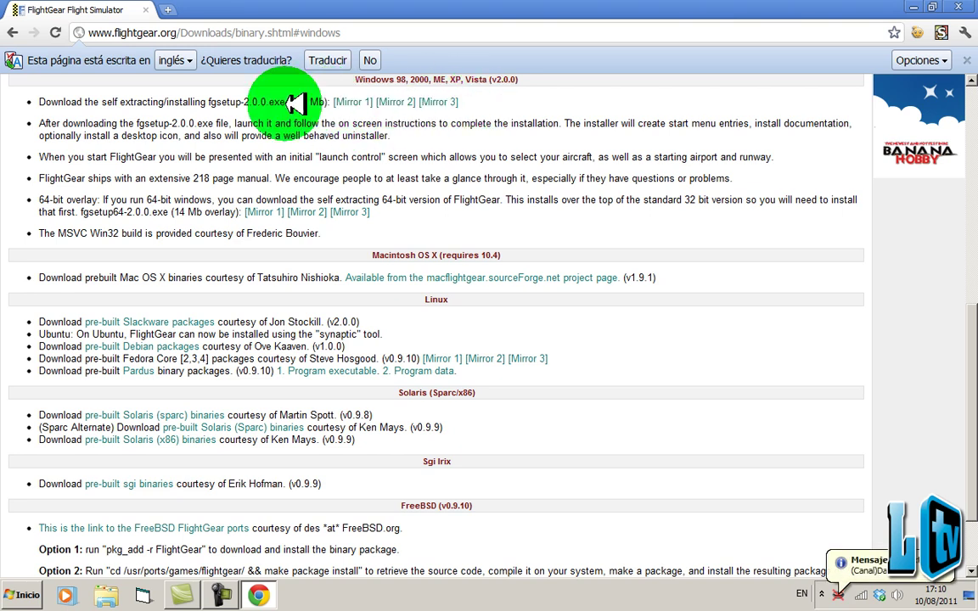
triple_click(255, 102)
left_click_drag(286, 102, 209, 100)
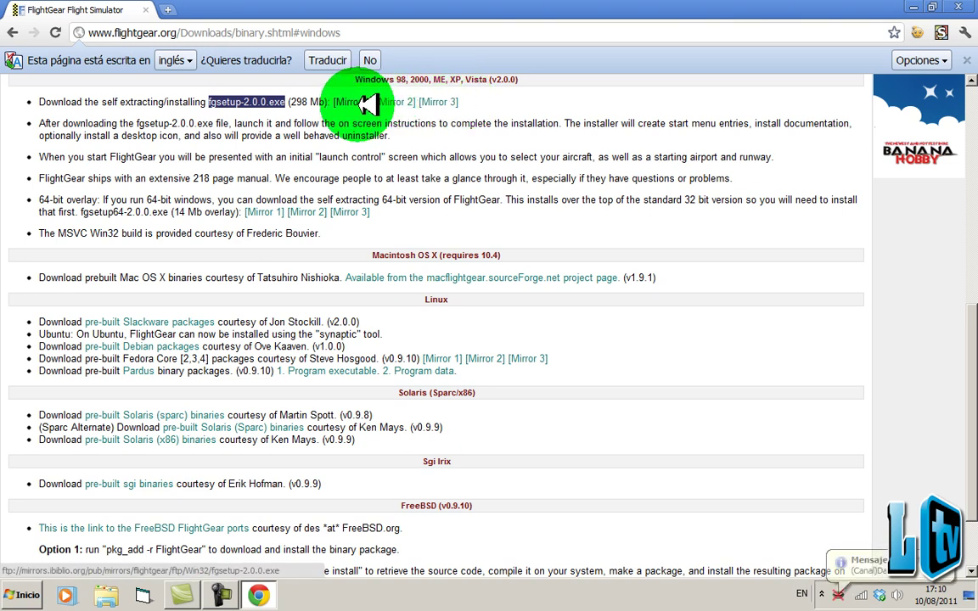
left_click(361, 102)
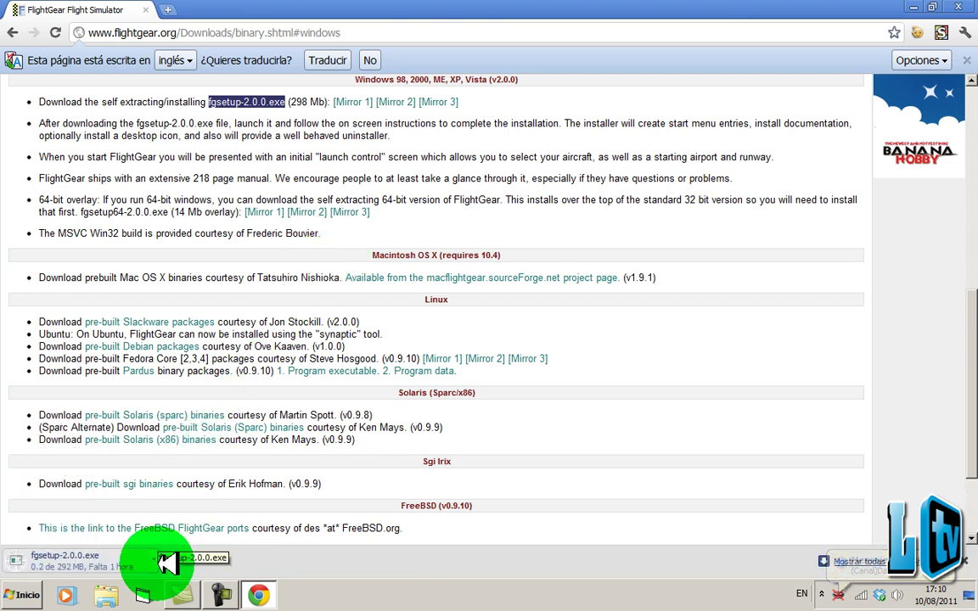
Cancel the installer download and open the Descargas folder under Documentos.
left_click(165, 563)
left_click(187, 559)
left_click(26, 594)
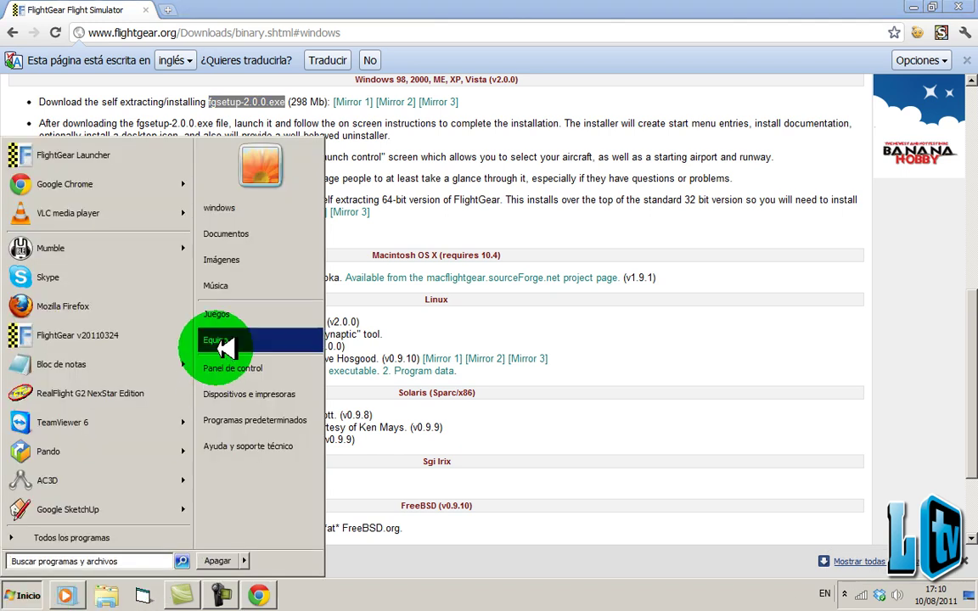
left_click(246, 236)
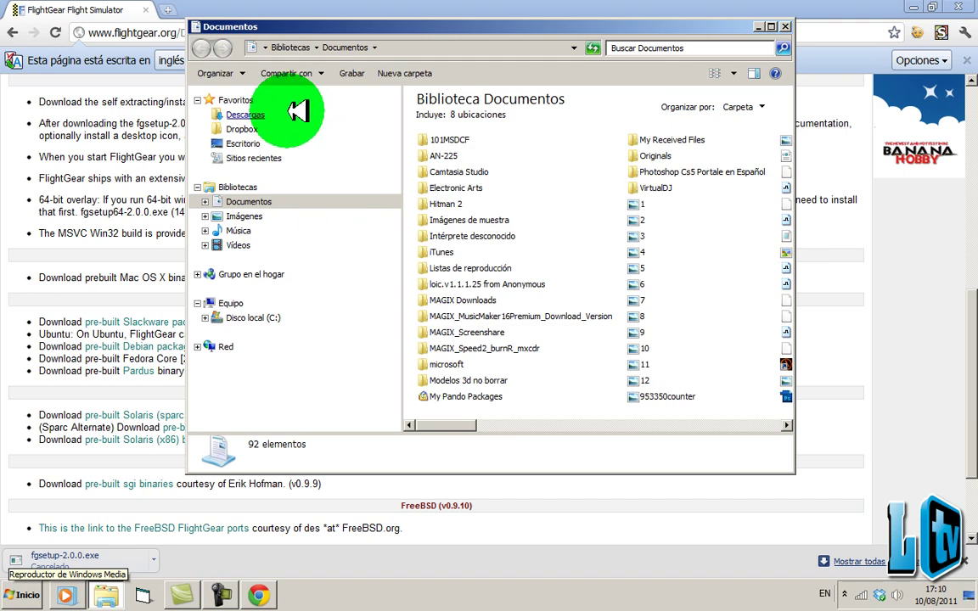
left_click(310, 114)
Run Setup FlightGear v20110324 past the security warning, then close Explorer and Chrome.
scroll(548, 318, "down", 5)
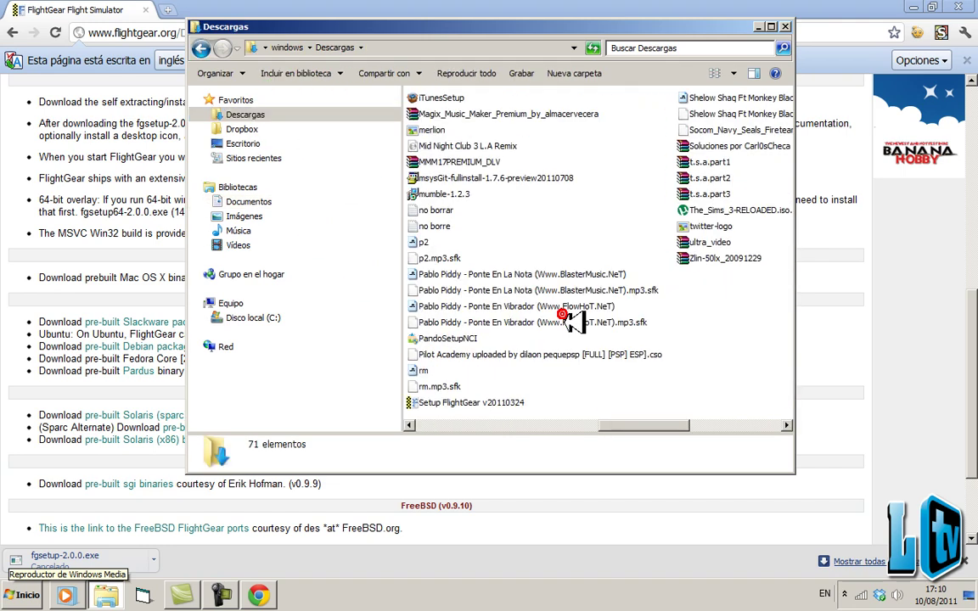
left_click(472, 404)
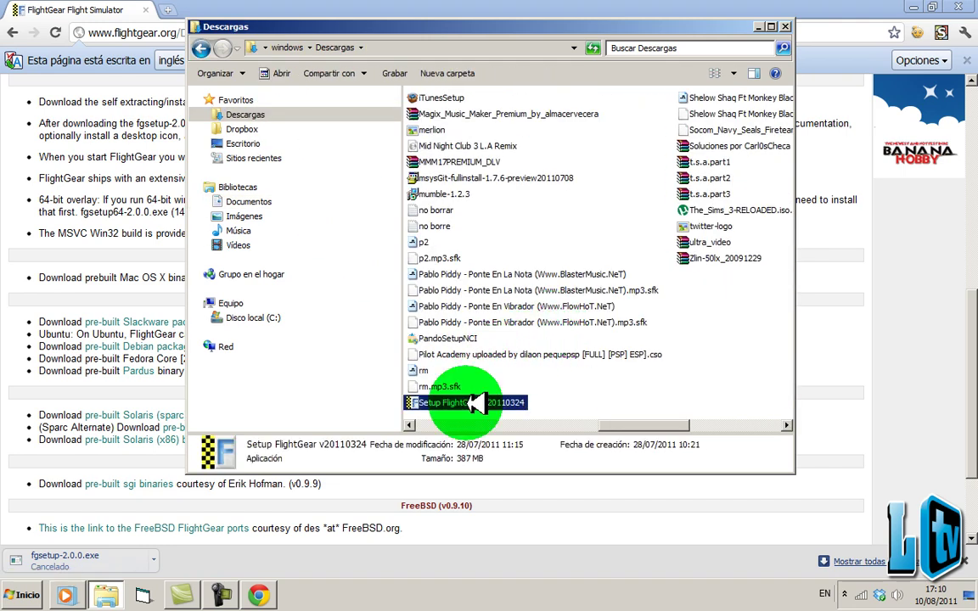
double_click(459, 403)
left_click(541, 306)
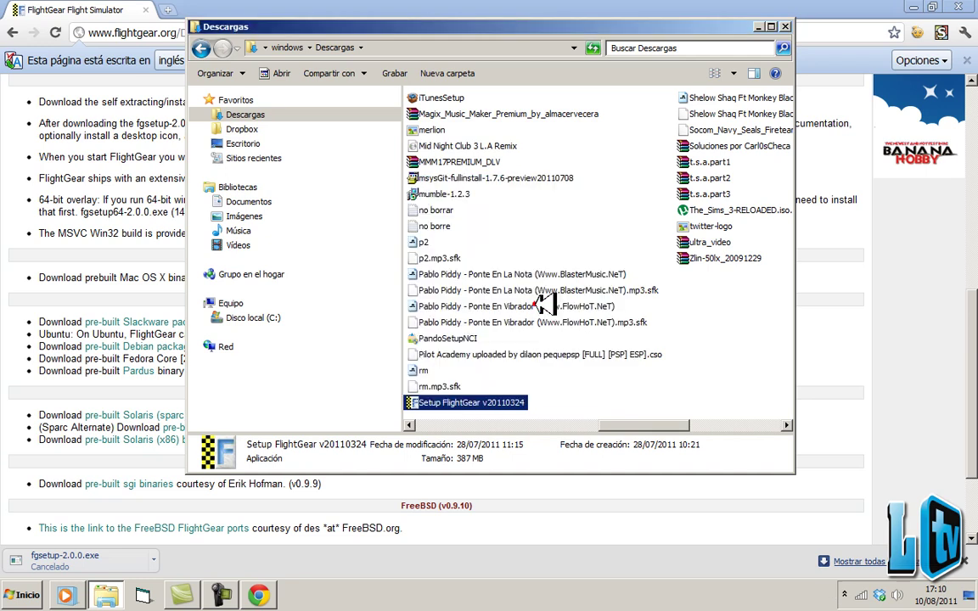
left_click(786, 27)
left_click(944, 7)
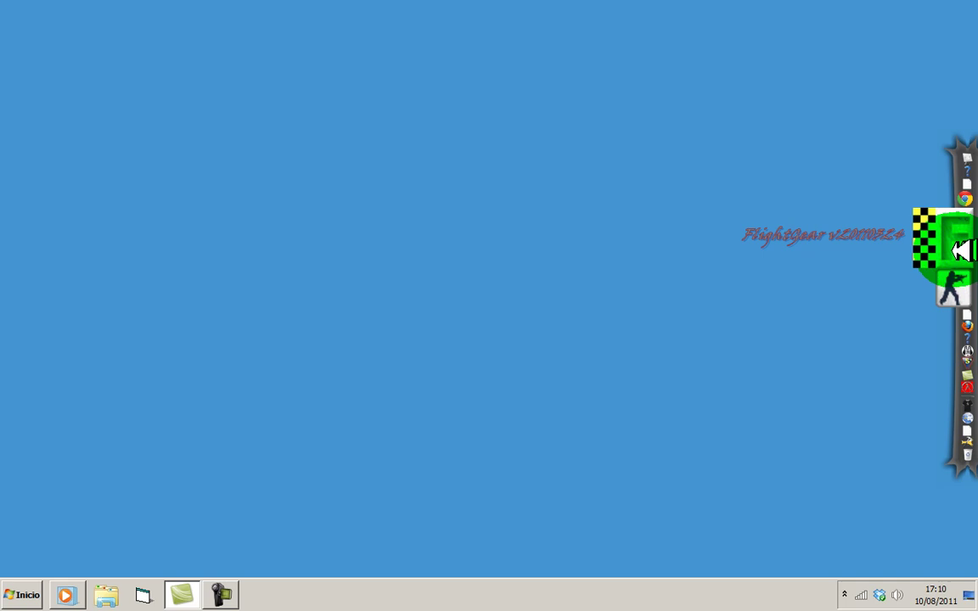
Start the FlightGear v20110324 setup and accept the license agreement.
left_click(960, 248)
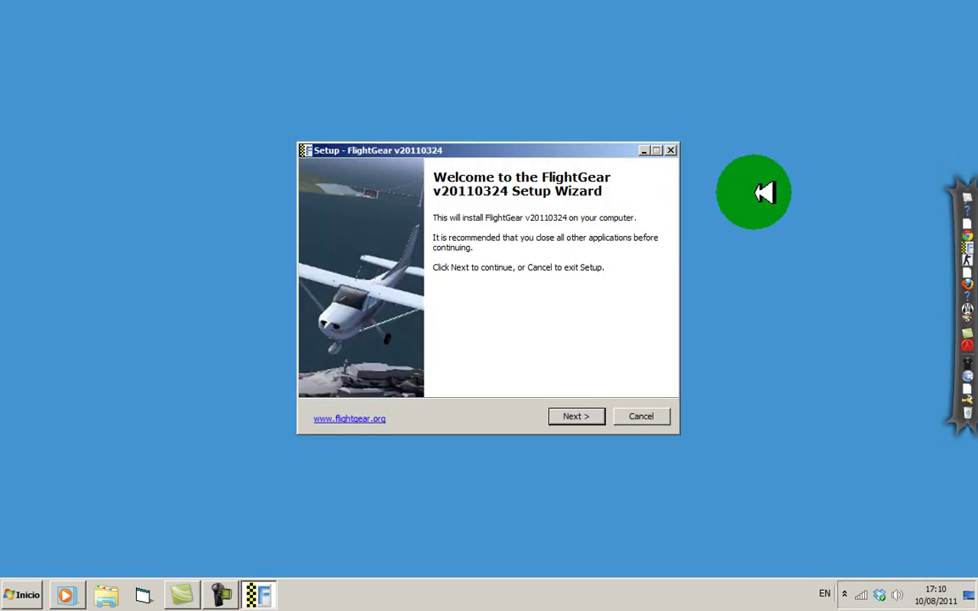
left_click(576, 416)
left_click(448, 367)
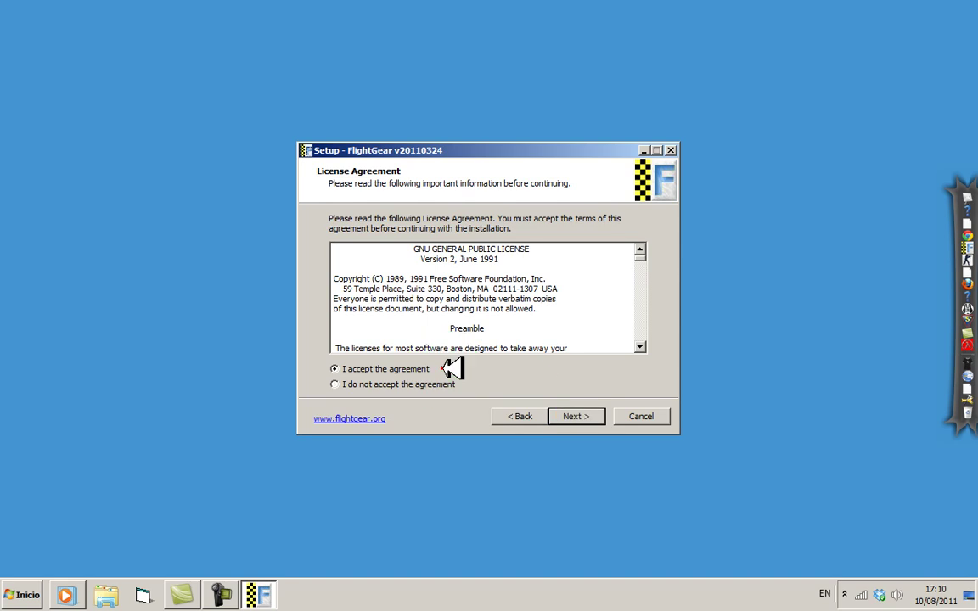
left_click(582, 416)
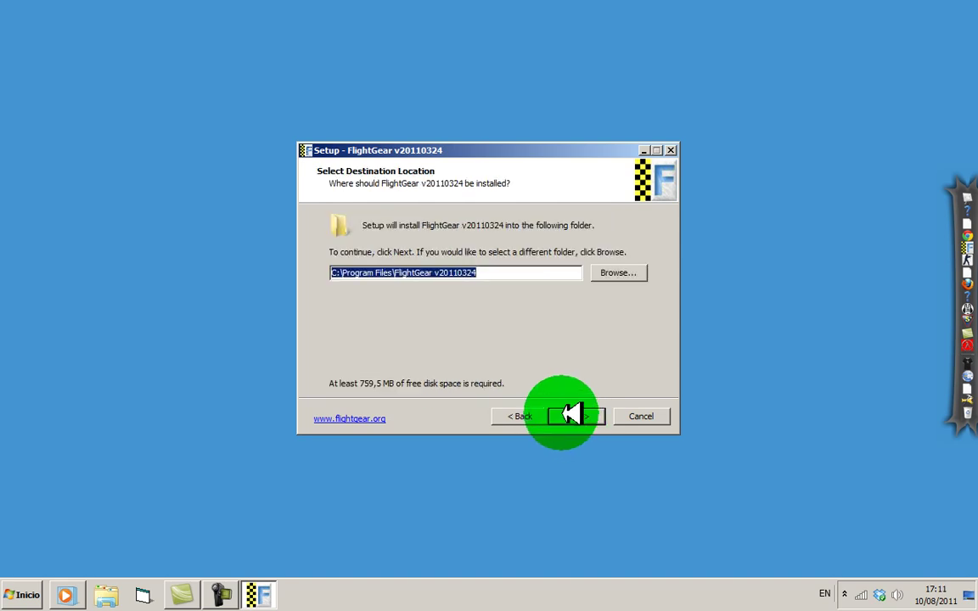
Keep the default folders and tasks up to Ready to Install, then exit setup.
left_click(564, 417)
left_click(564, 415)
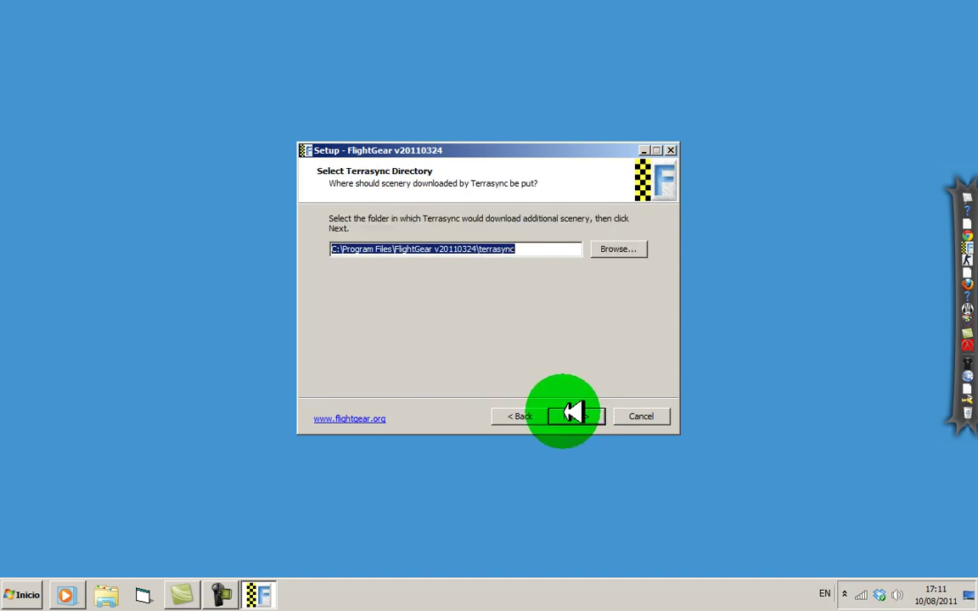
left_click(564, 416)
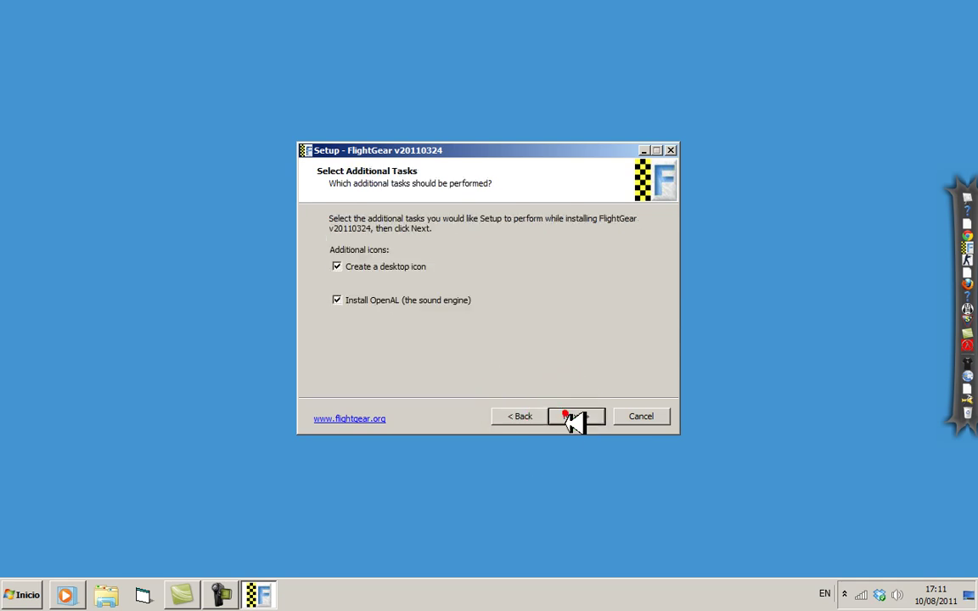
left_click(560, 416)
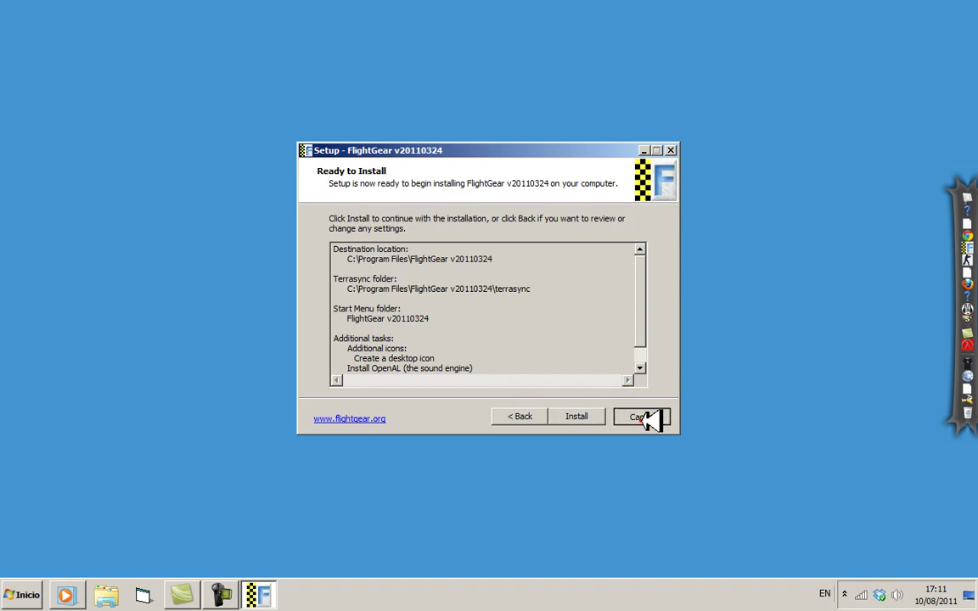
left_click(645, 417)
left_click(546, 362)
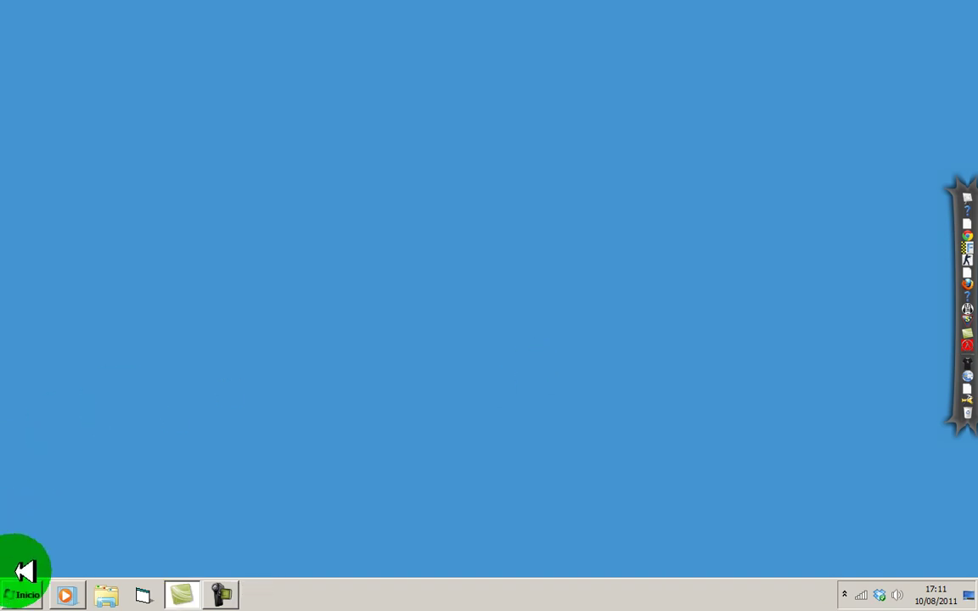
left_click(22, 594)
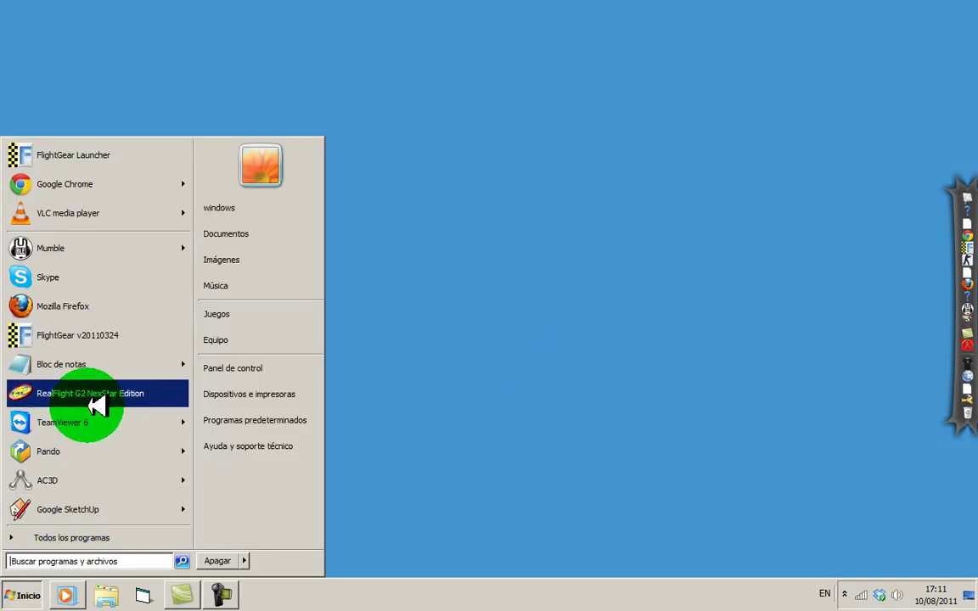
left_click(100, 563)
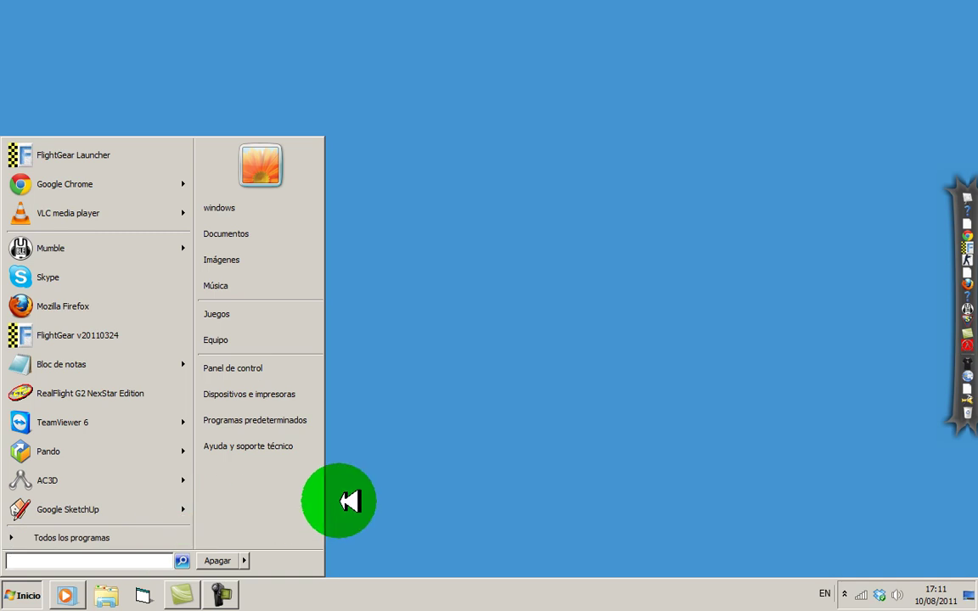
left_click(339, 500)
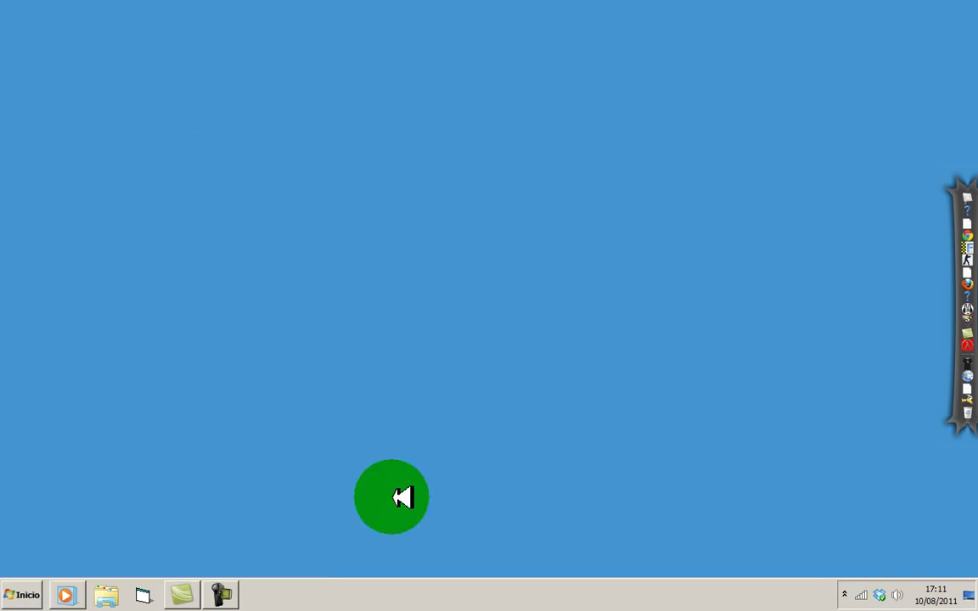